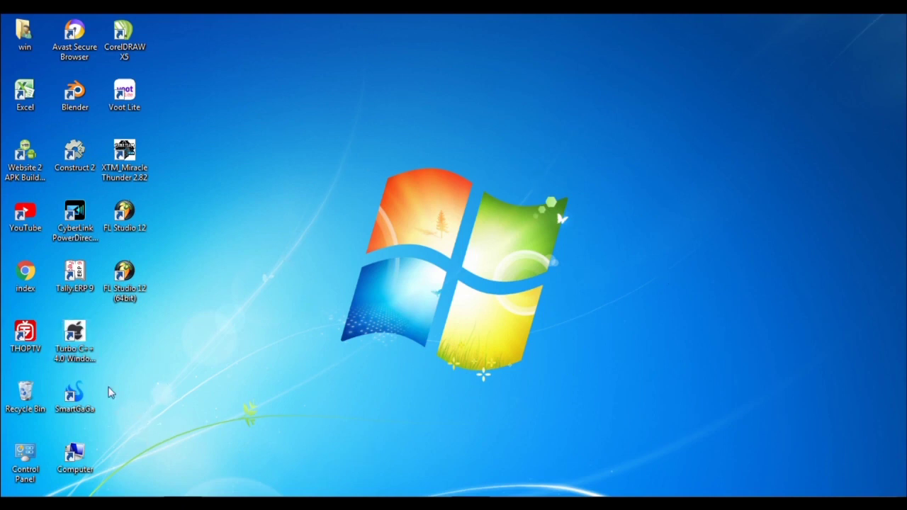
Open the Downloads folder from Computer and select the pcsx2-1.6.0-setup installer
double_click(80, 470)
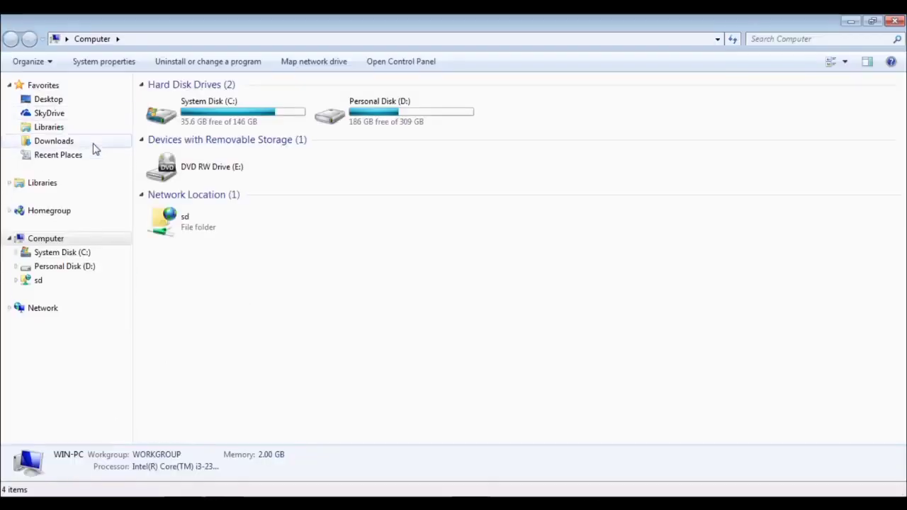
left_click(94, 145)
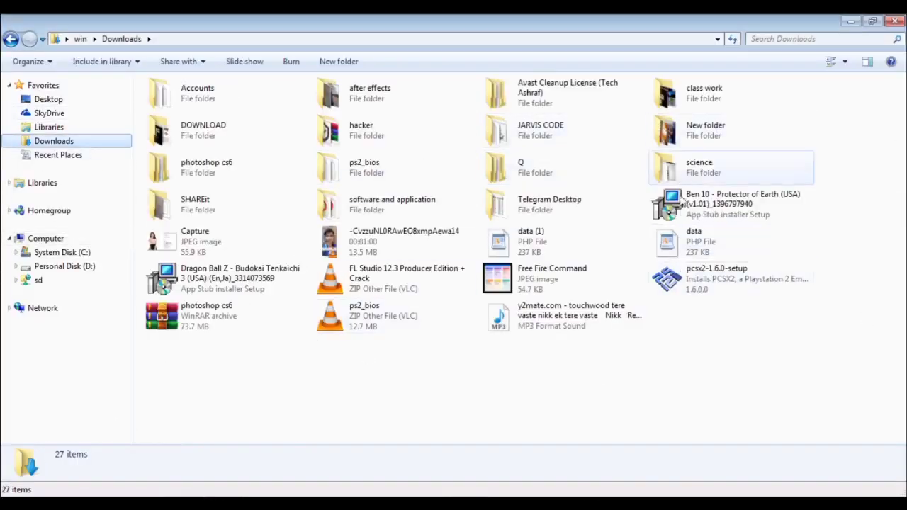
left_click(696, 285)
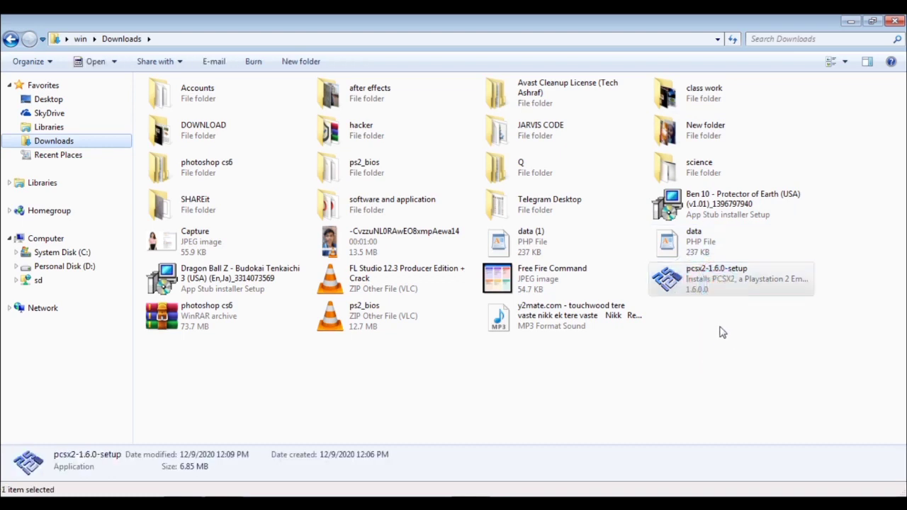
double_click(722, 275)
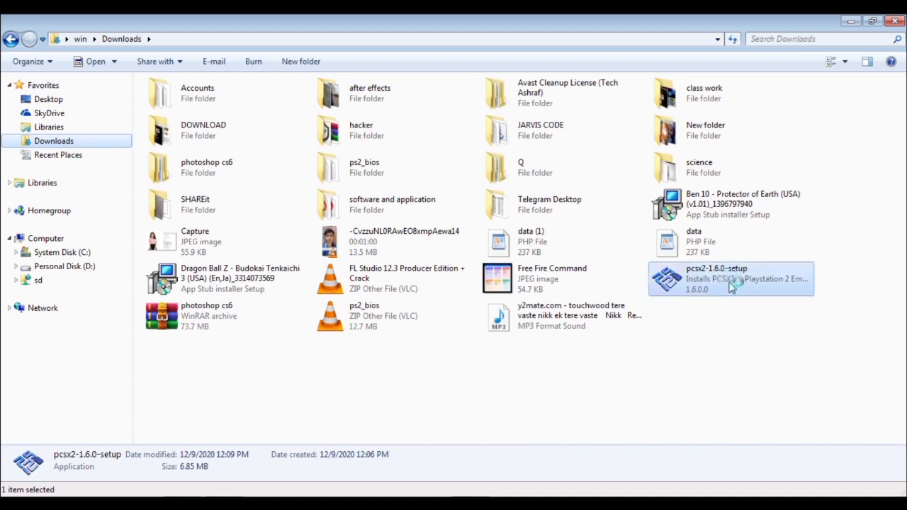
left_click(367, 320)
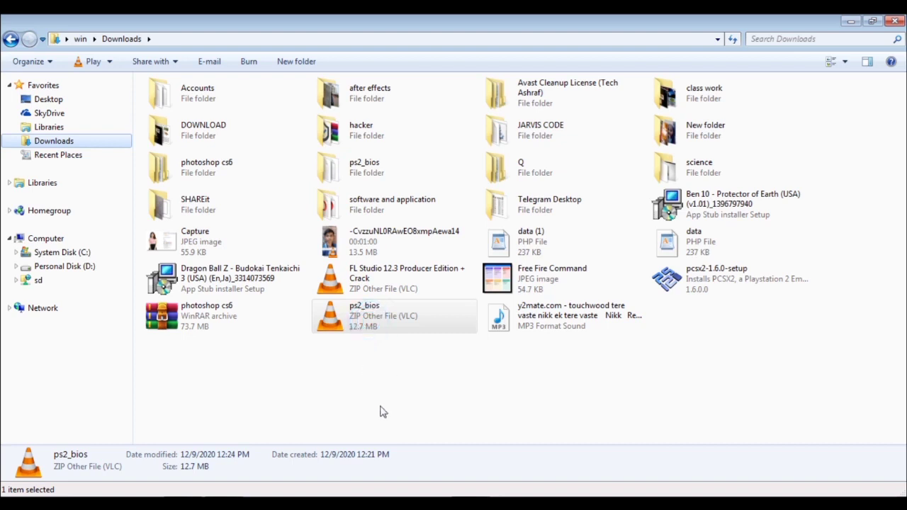
double_click(401, 330)
double_click(383, 318)
left_click(737, 294)
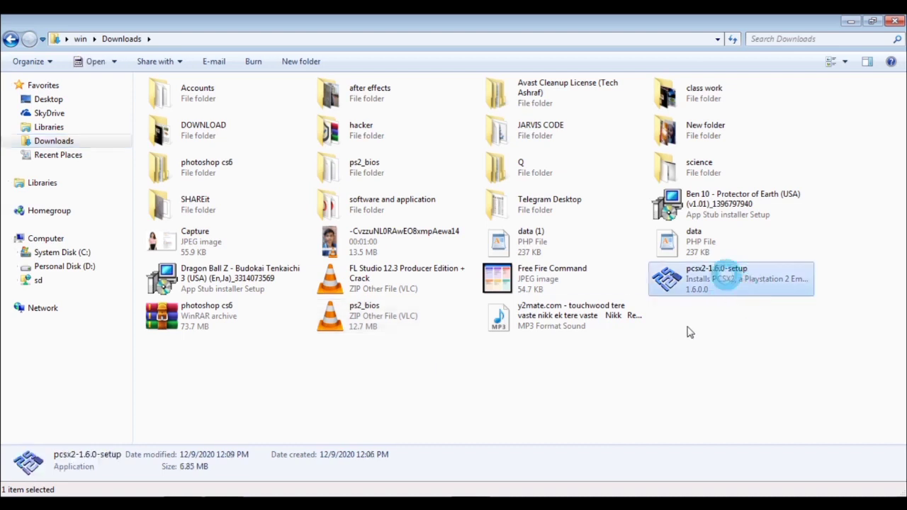
left_click(402, 318)
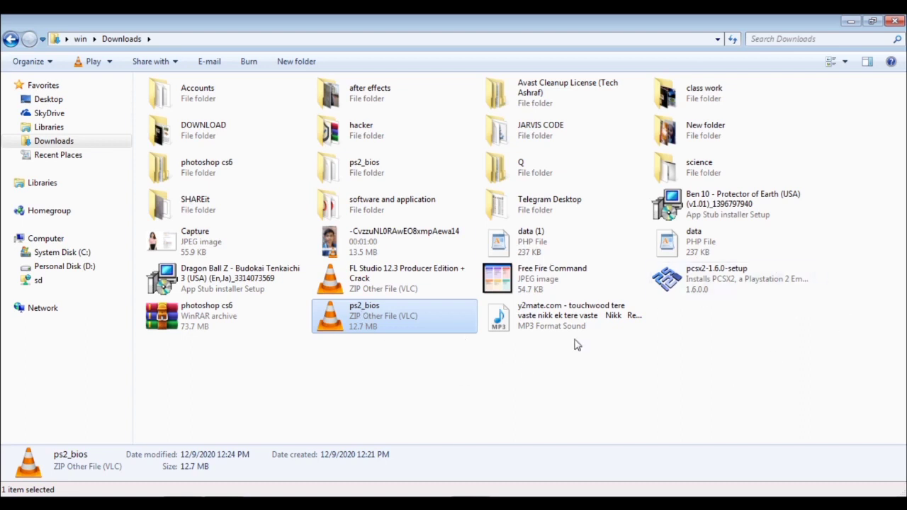
left_click(748, 401)
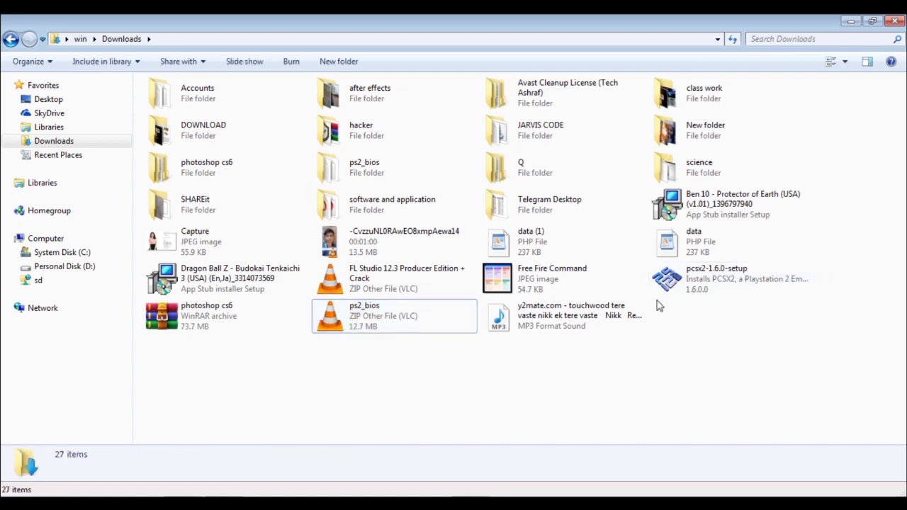
Launch pcsx2-1.6.0-setup, allow it to run, and choose Normal Installation as the installation mode
double_click(765, 290)
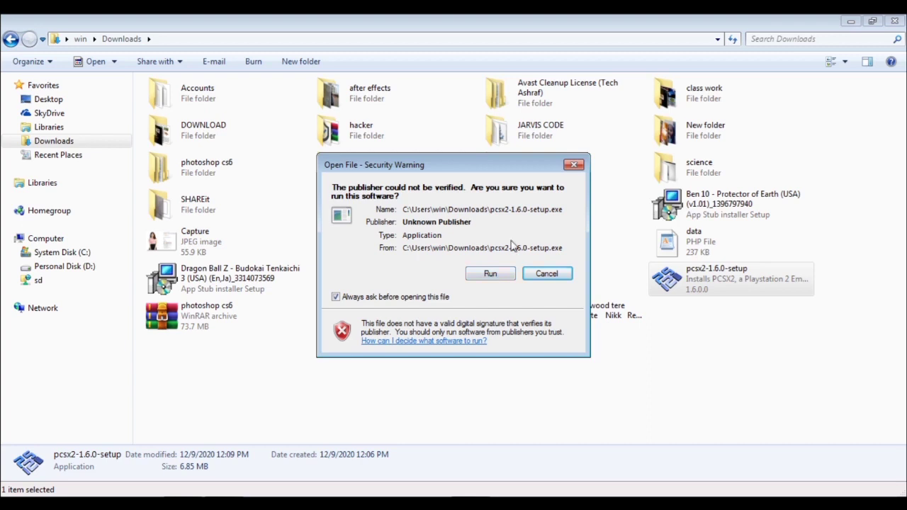
left_click(491, 274)
left_click(491, 275)
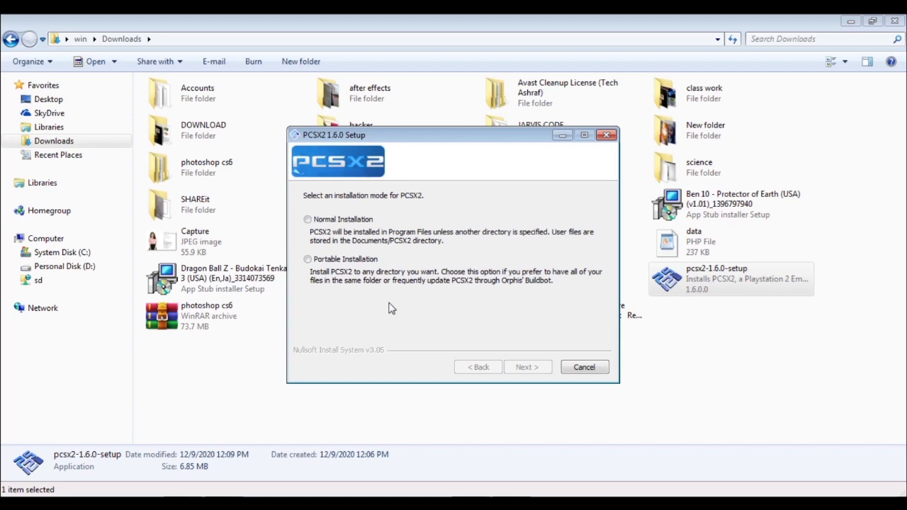
left_click(307, 220)
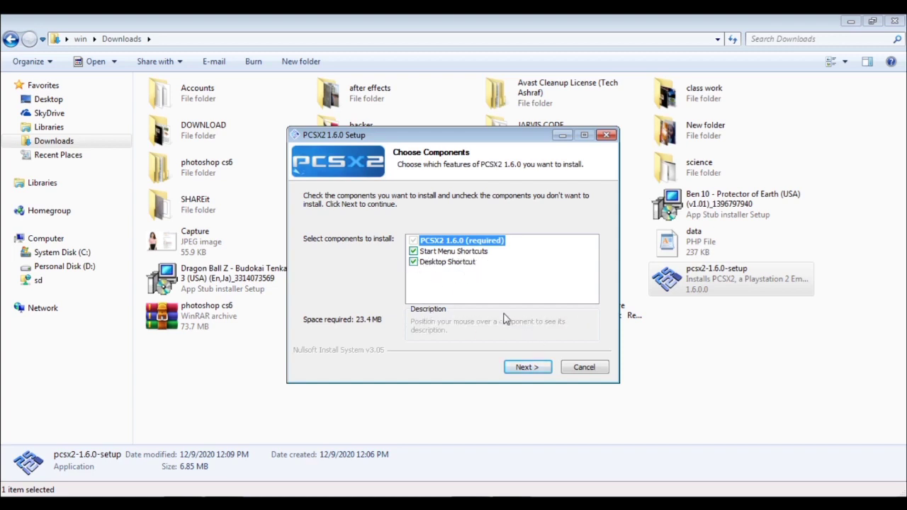
Install PCSX2 with Start Menu and desktop shortcuts in C:\Program Files (x86)\PCSX2, finish with Run PCSX2 enabled, and close the Downloads window
left_click(413, 262)
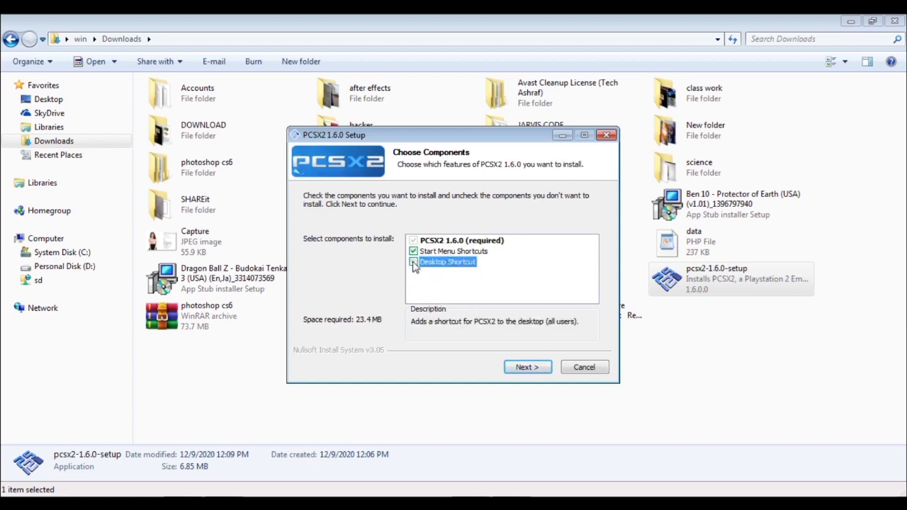
left_click(414, 262)
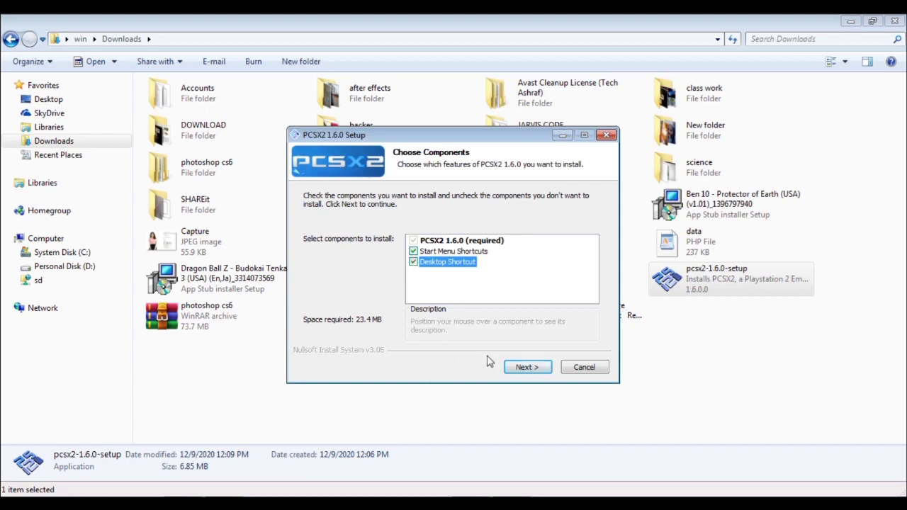
left_click(525, 368)
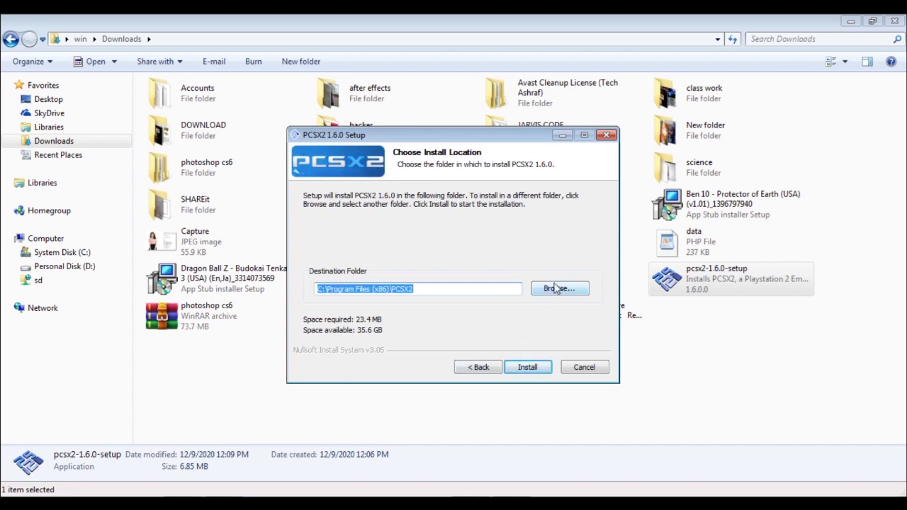
left_click(526, 372)
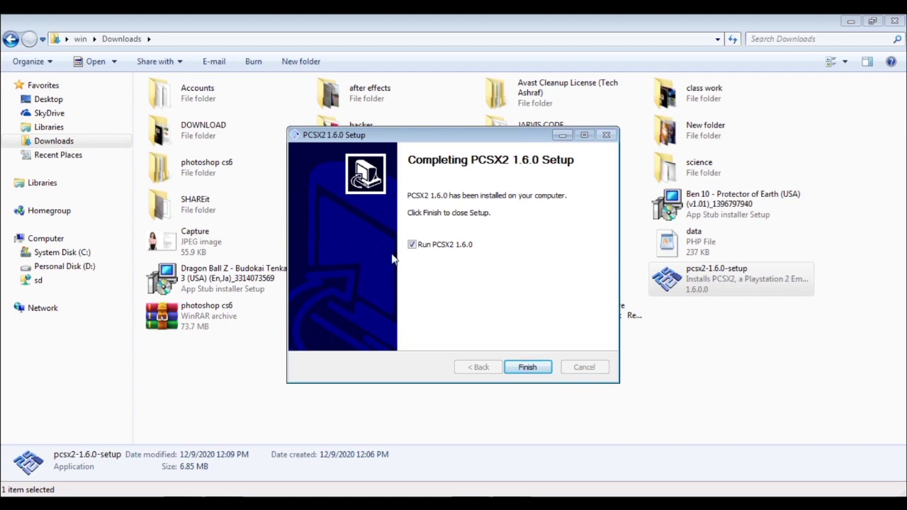
left_click(528, 363)
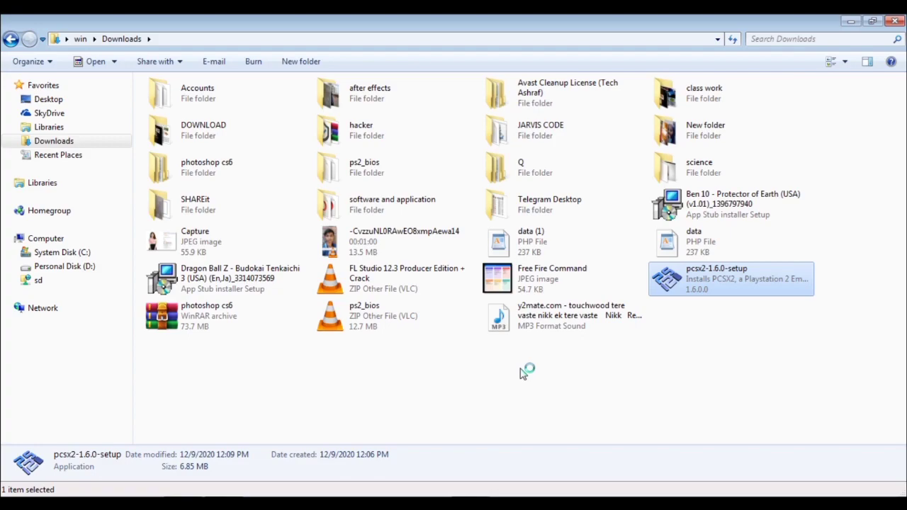
left_click(896, 22)
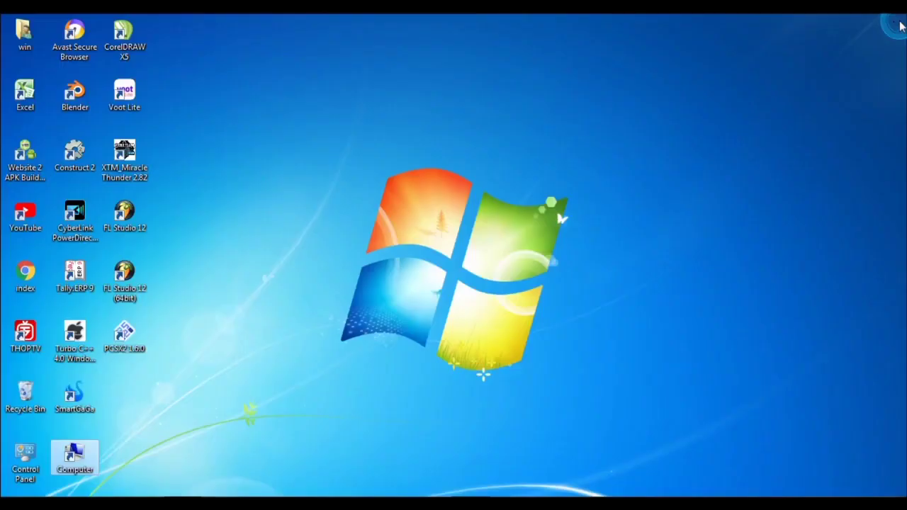
Go back to the Downloads folder and open the extracted ps2_bios folder
double_click(74, 459)
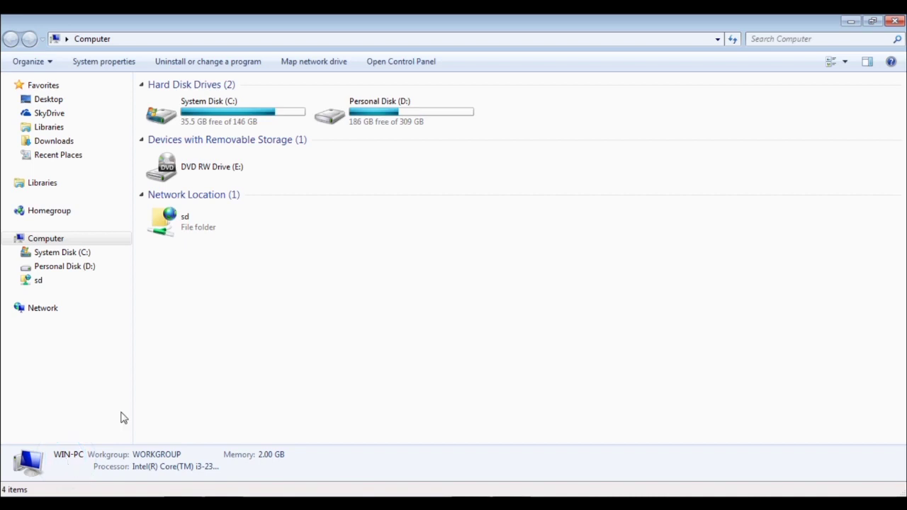
left_click(58, 142)
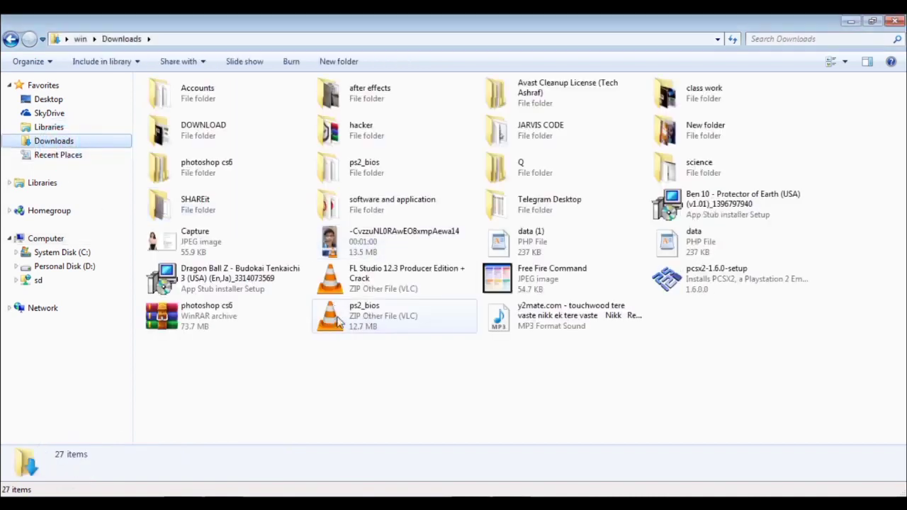
left_click(373, 315)
right_click(372, 315)
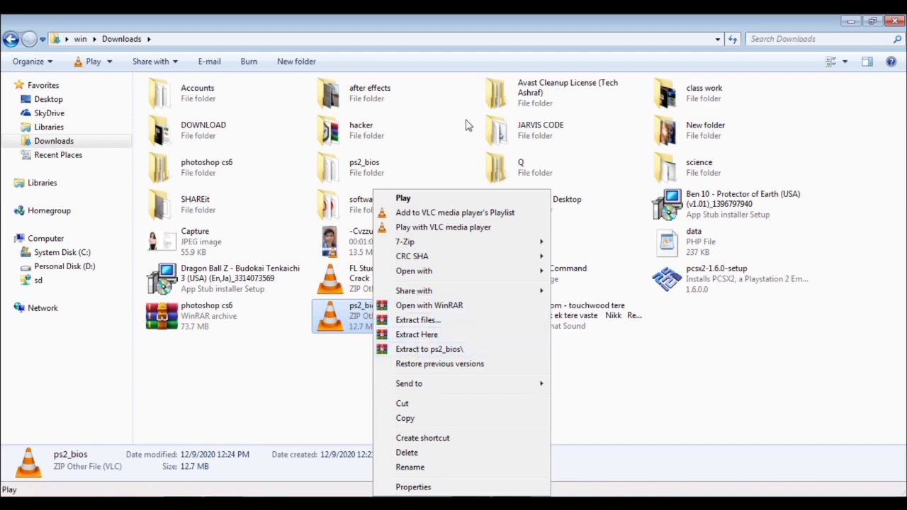
left_click(356, 170)
double_click(356, 170)
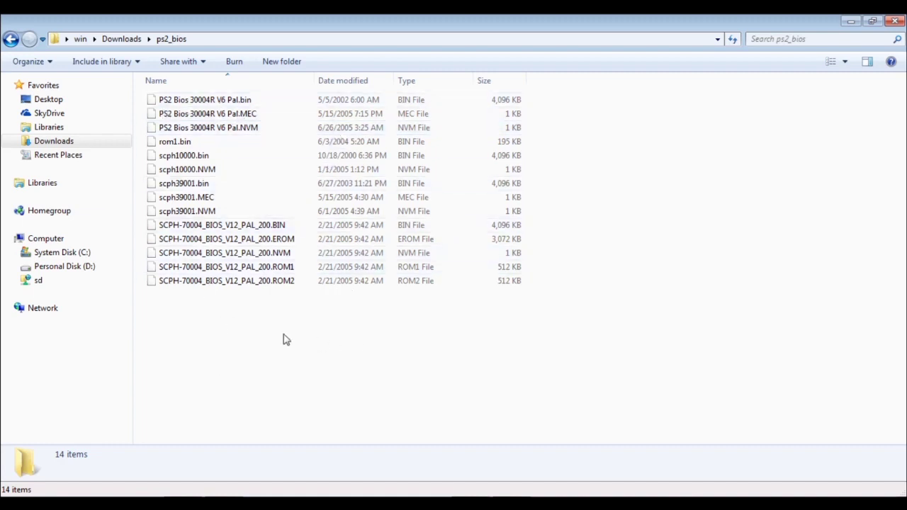
Copy all the files in the ps2_bios folder and minimize the folder window
left_click_drag(196, 338, 310, 119)
right_click(312, 119)
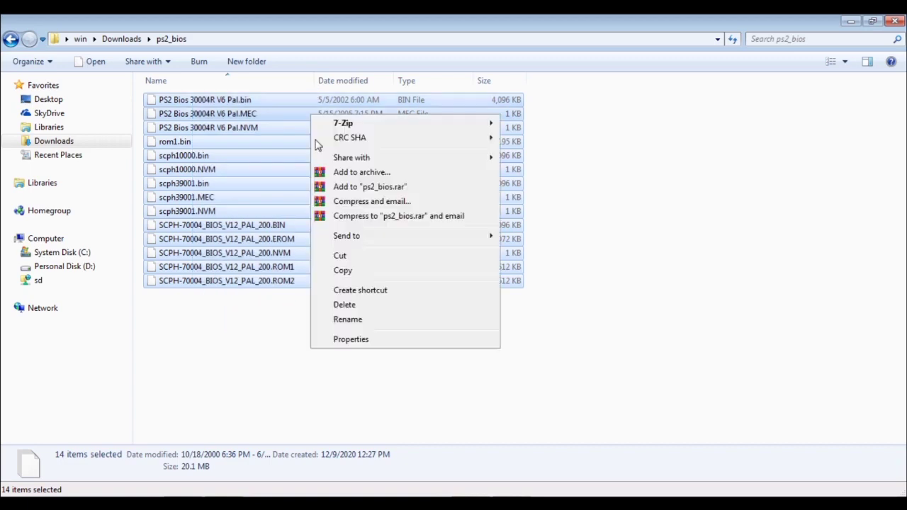
left_click(365, 265)
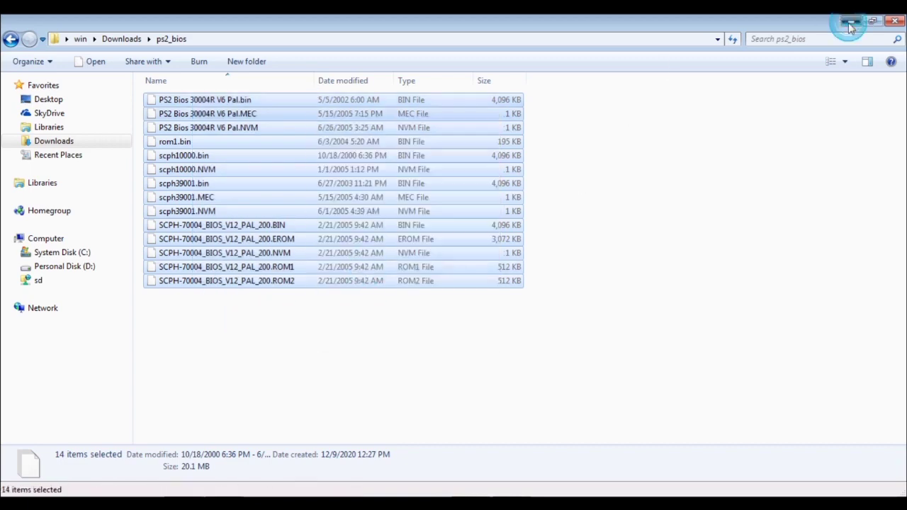
left_click(849, 22)
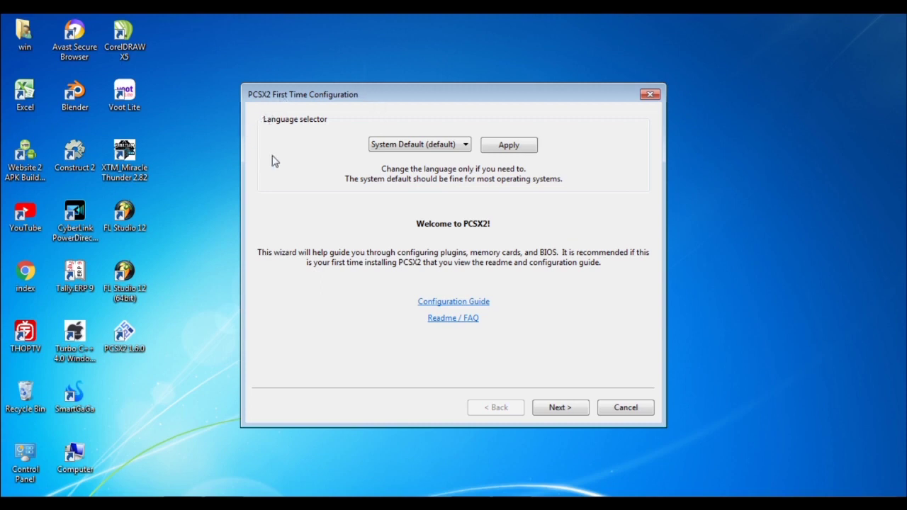
In the first-time configuration, keep the default language, import the existing settings, and accept the default plugins
left_click(560, 409)
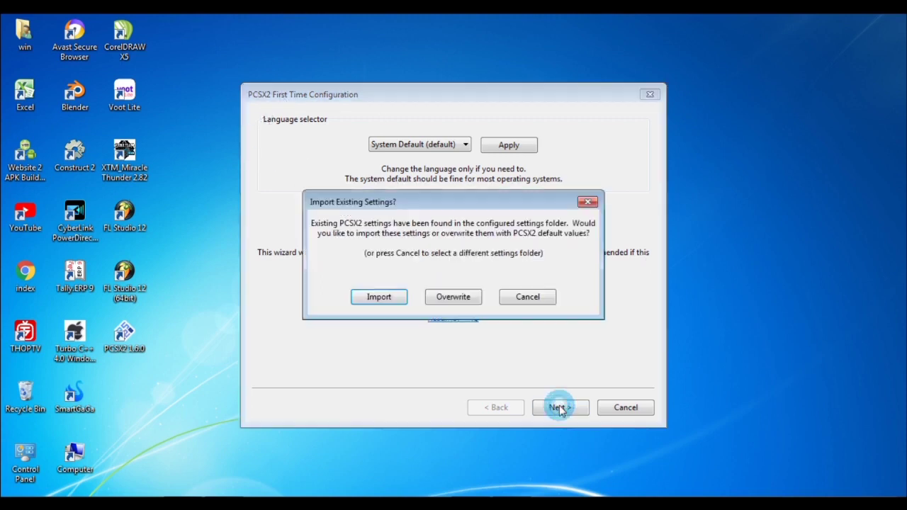
left_click(376, 298)
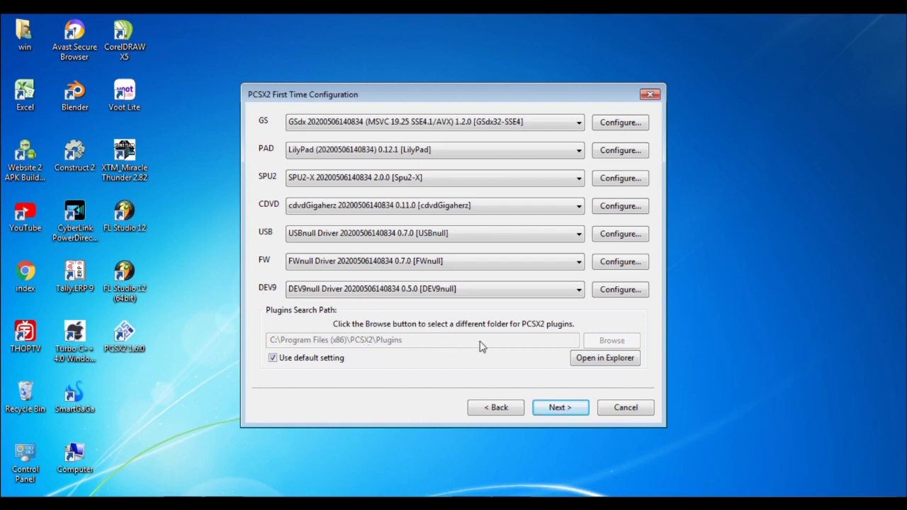
left_click(559, 409)
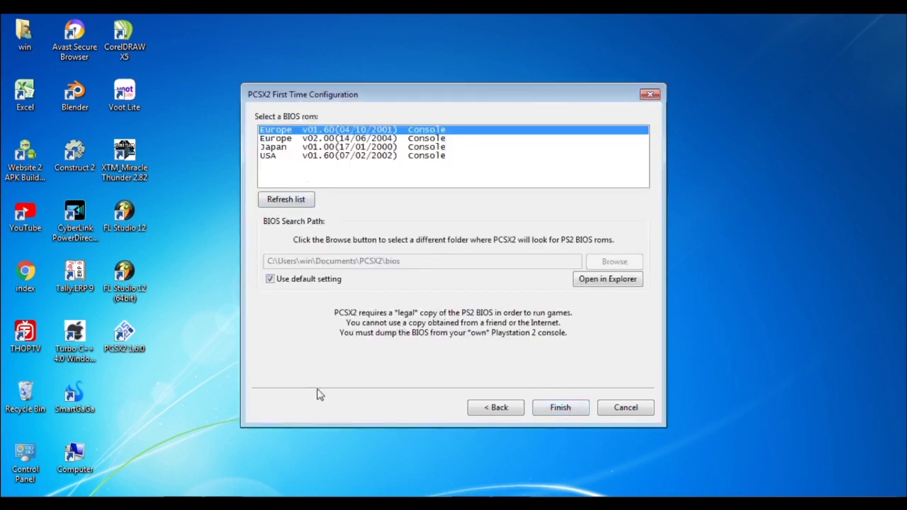
Open PCSX2's bios folder from the wizard, delete all files in it, and refresh the BIOS list
left_click(270, 200)
left_click(629, 283)
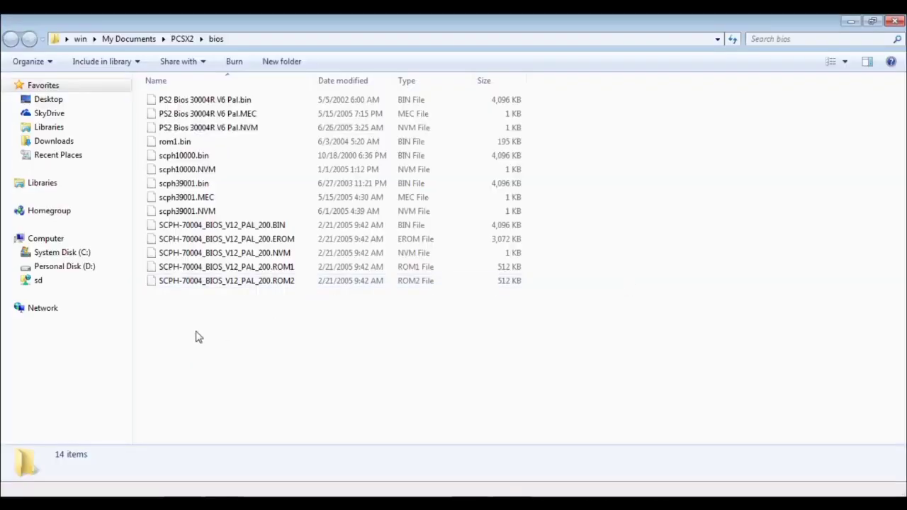
left_click_drag(196, 331, 421, 97)
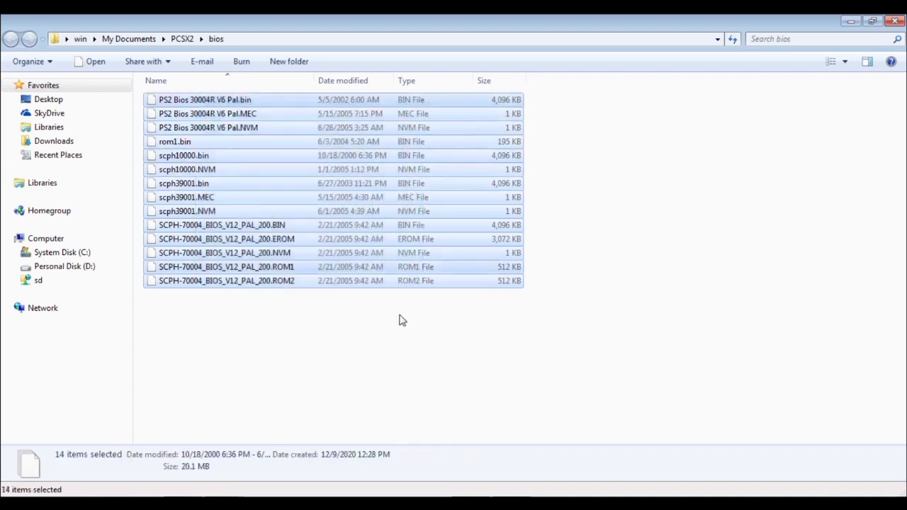
right_click(253, 225)
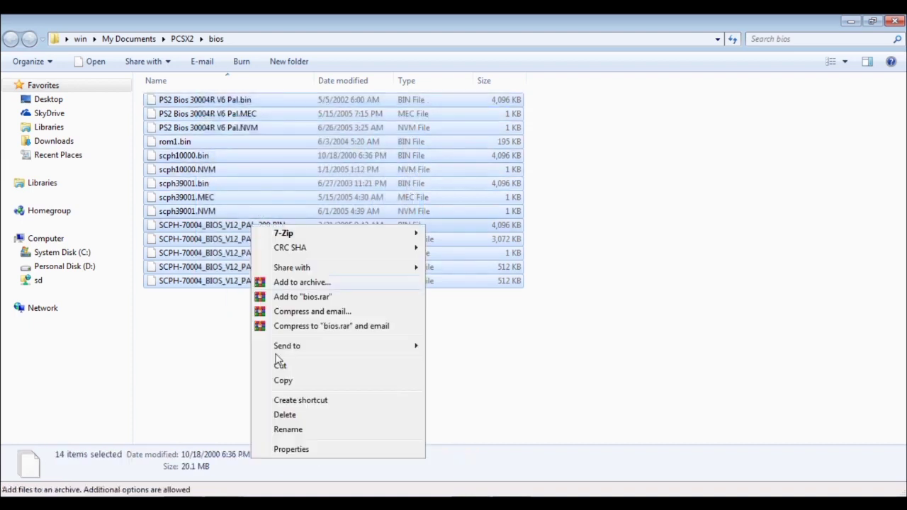
left_click(287, 415)
left_click(503, 271)
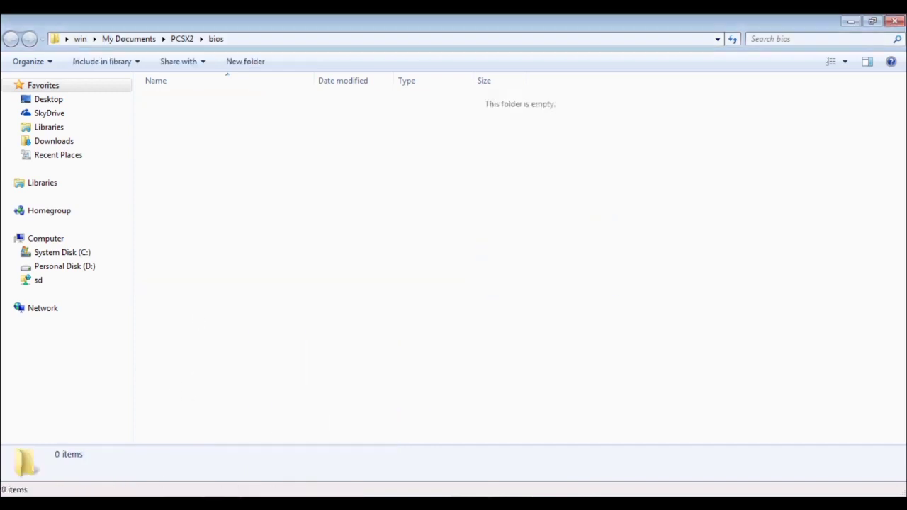
key("alt+Tab")
left_click(286, 200)
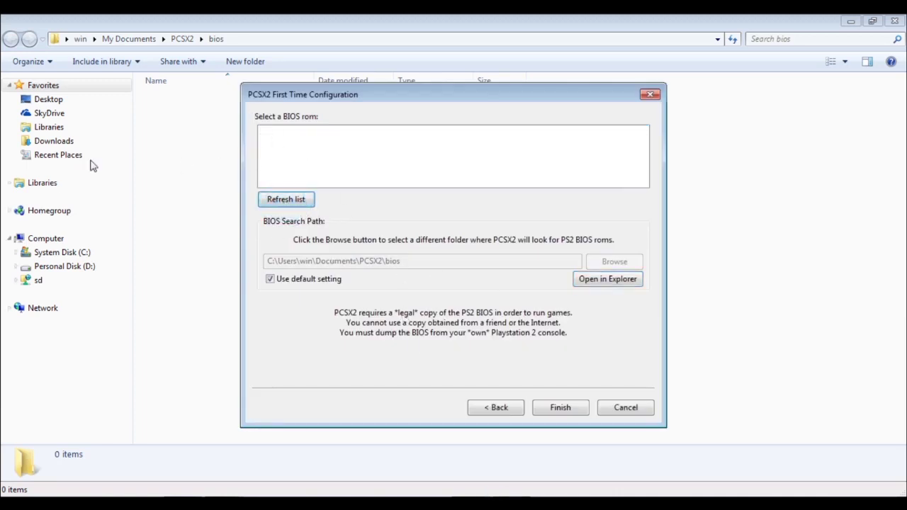
Paste the copied BIOS files into the PCSX2 bios folder and return to the configuration wizard
left_click(603, 279)
right_click(430, 222)
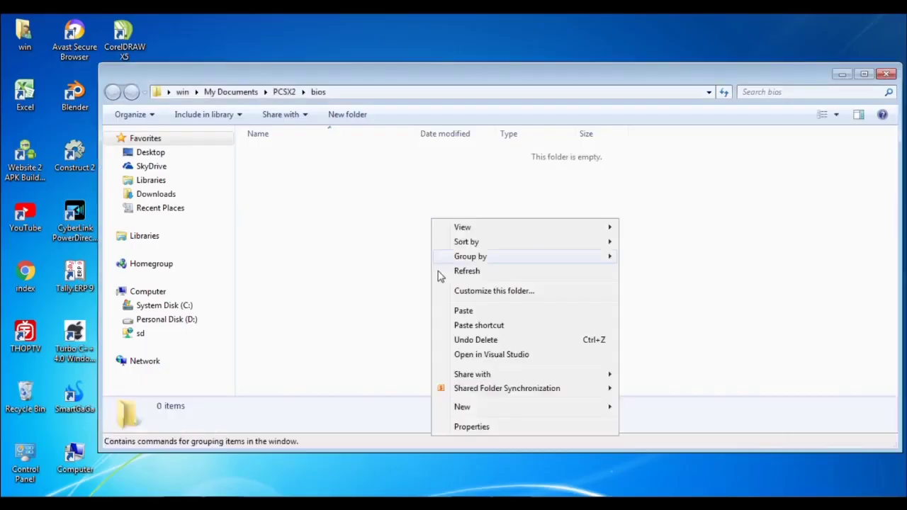
left_click(462, 310)
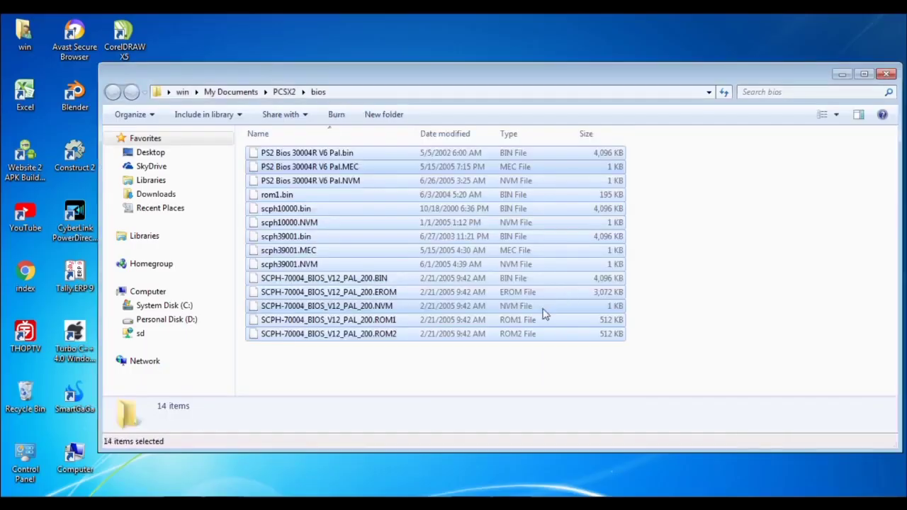
key("alt+Tab")
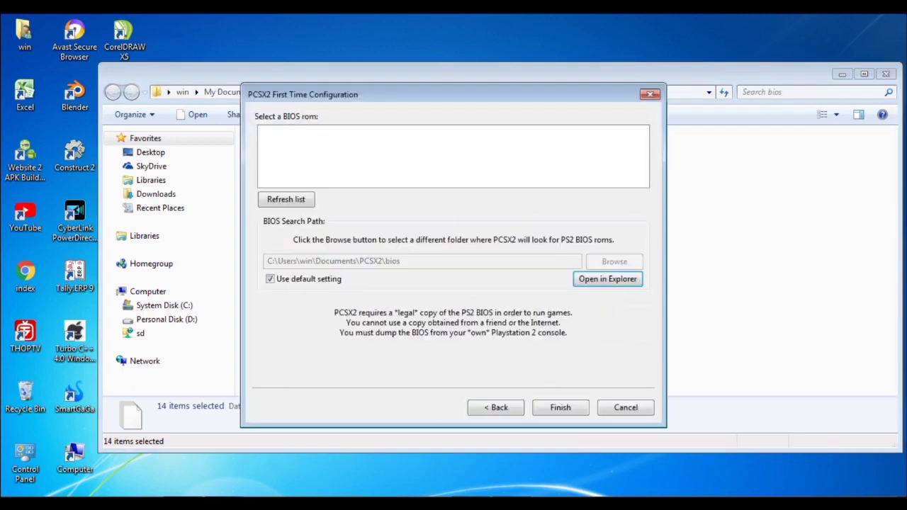
Refresh the BIOS list, select the USA v01.60 (07/02/2002) console BIOS, and finish the first-time configuration
left_click(274, 204)
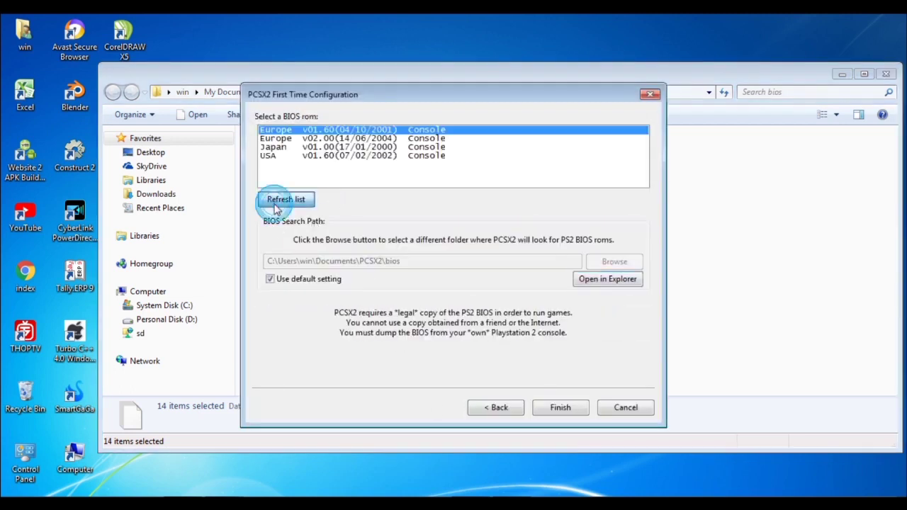
left_click(292, 149)
left_click(287, 139)
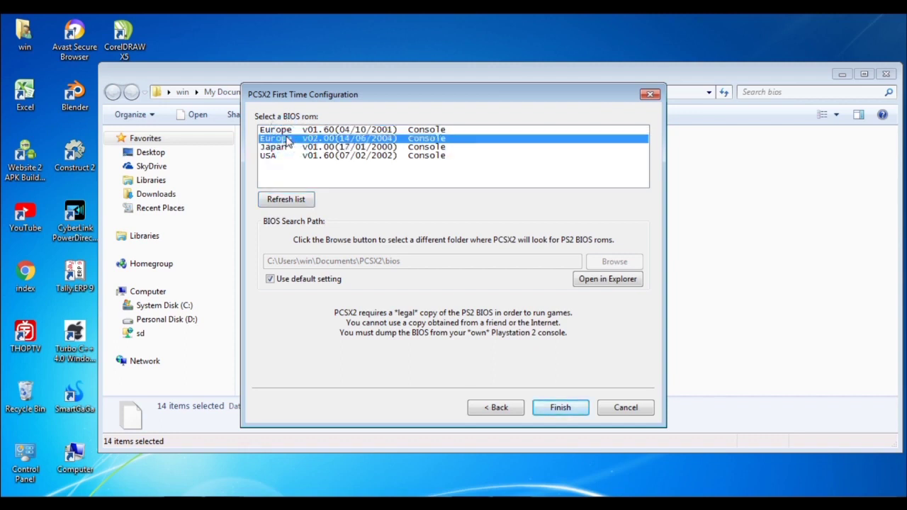
left_click(284, 160)
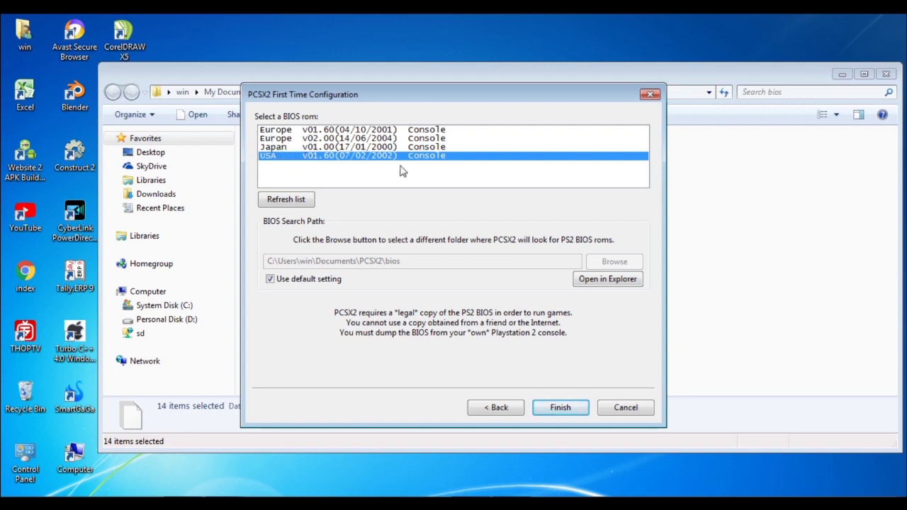
left_click(560, 408)
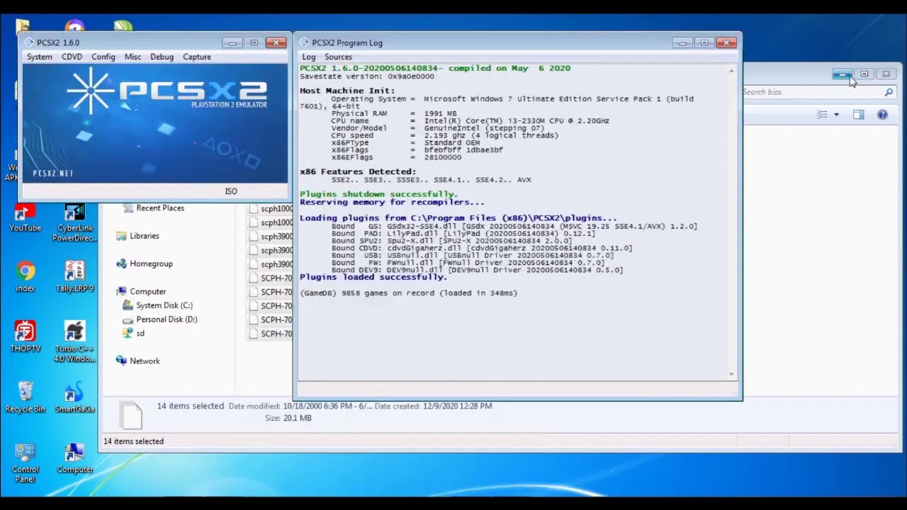
Minimize the bios folder window and the PCSX2 Program Log, and reposition the main emulator window on the desktop
left_click(841, 74)
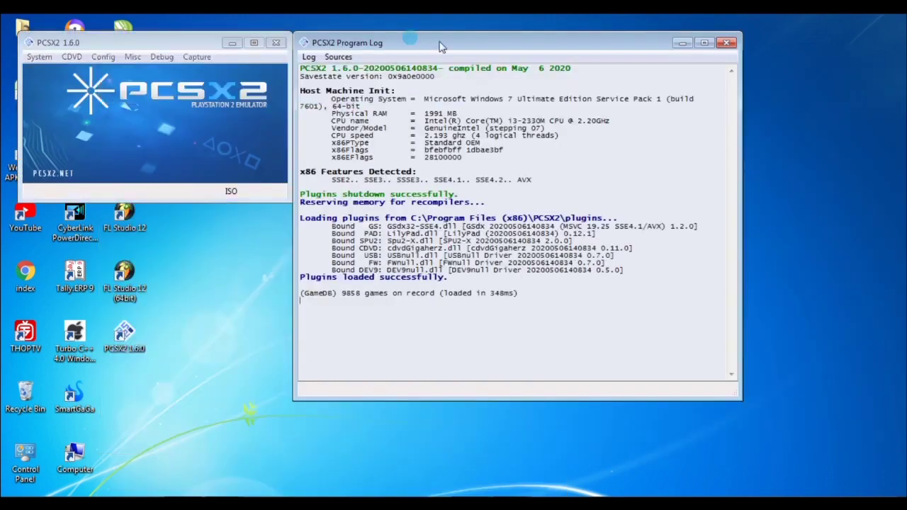
left_click_drag(177, 46, 335, 55)
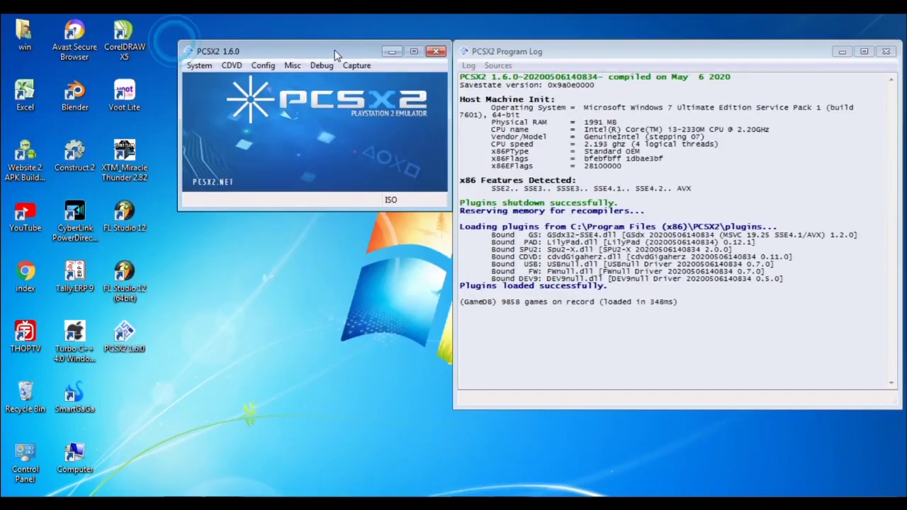
left_click_drag(563, 55, 454, 55)
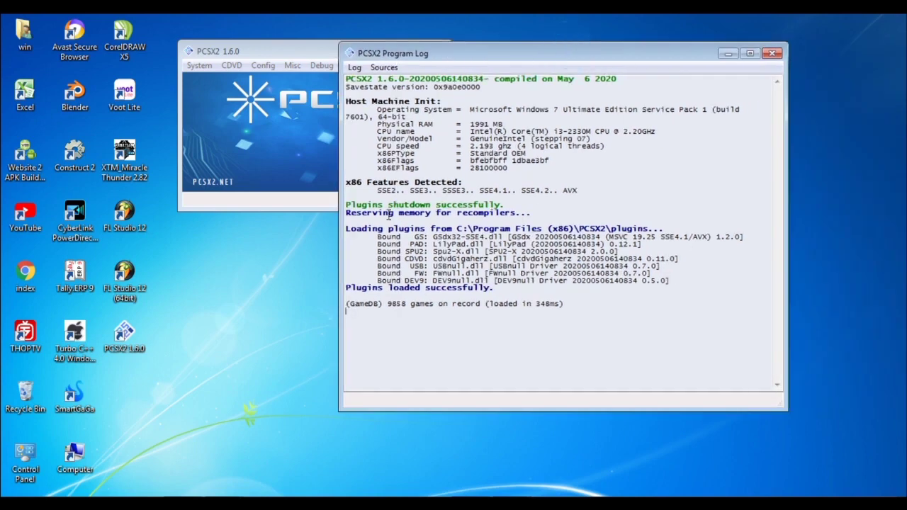
left_click(726, 54)
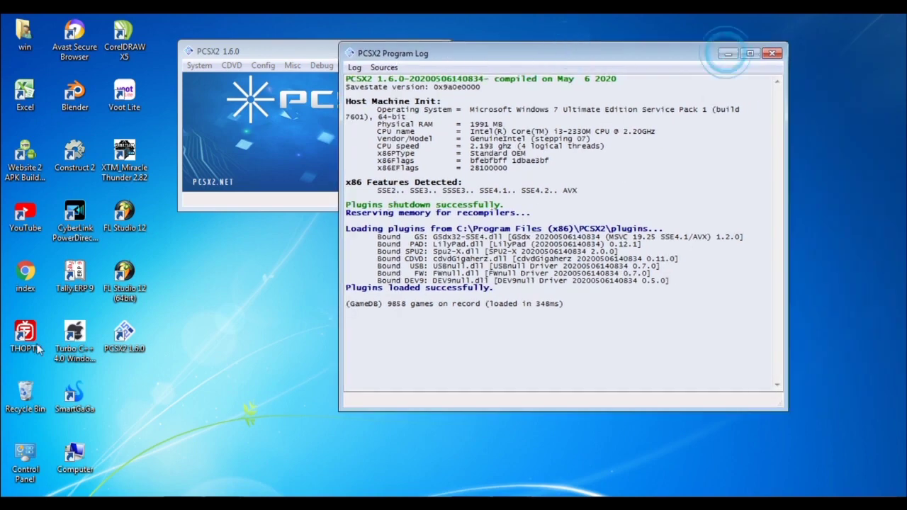
left_click_drag(270, 51, 482, 55)
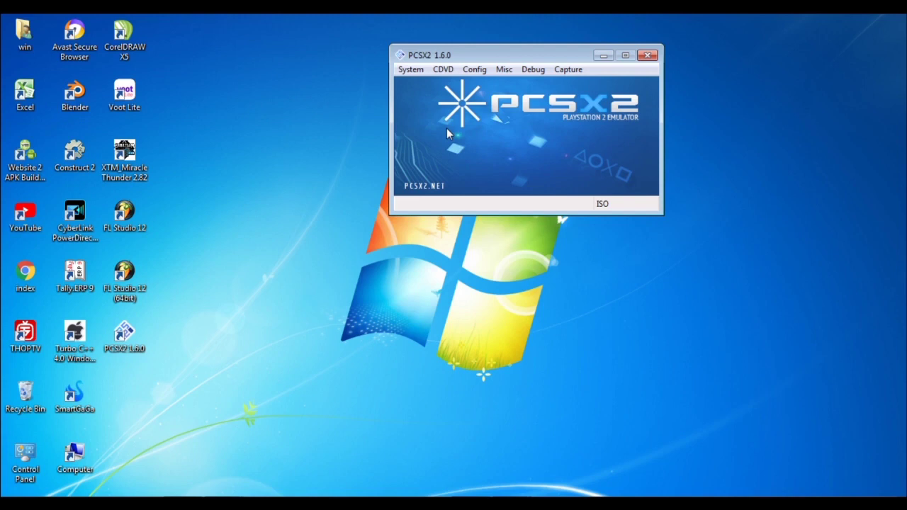
Fully boot the Tekken 7 GamerKing ISO from the game folder on Personal Disk (D:)
left_click(410, 71)
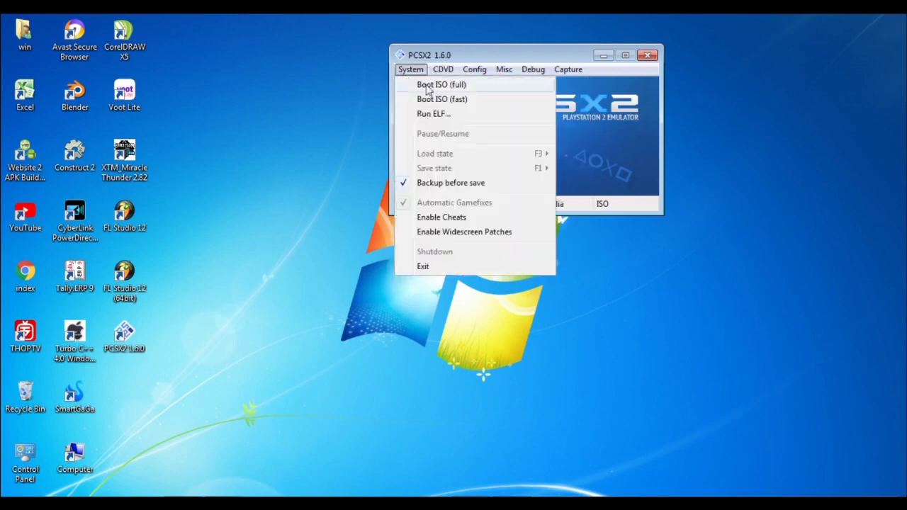
left_click(430, 90)
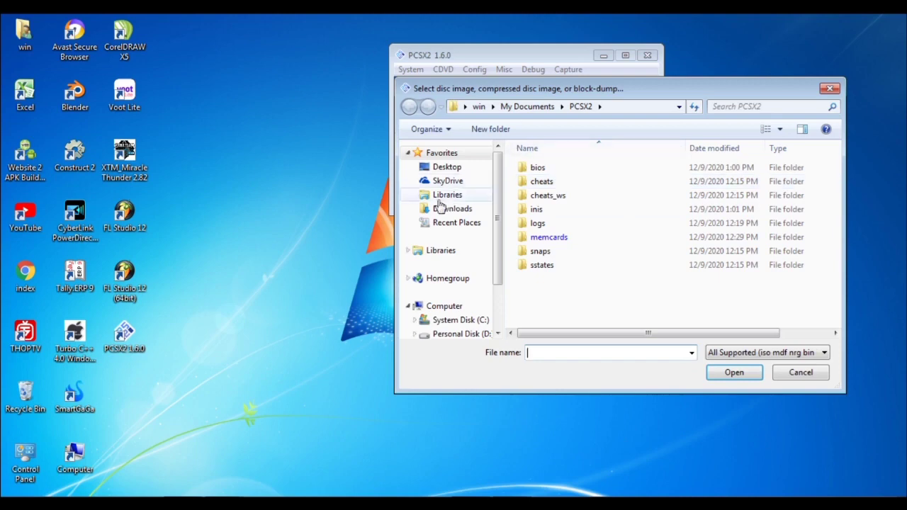
left_click(441, 207)
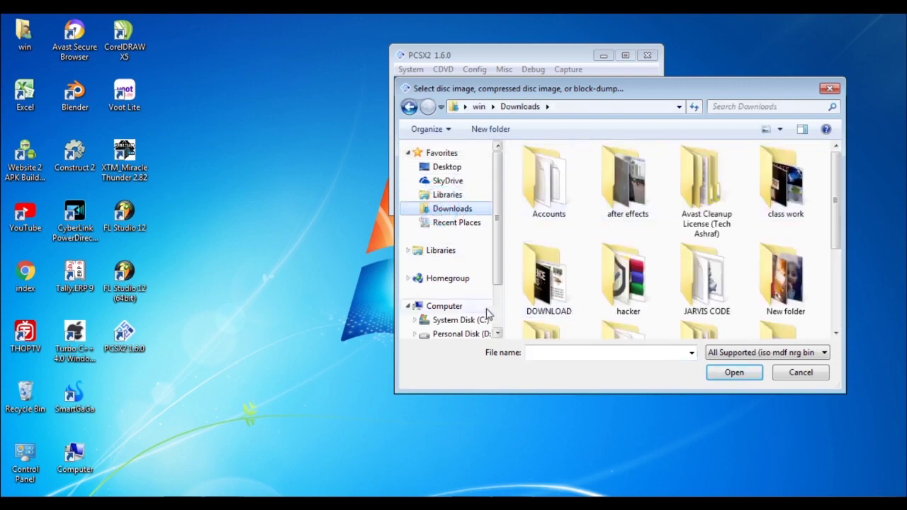
left_click(459, 333)
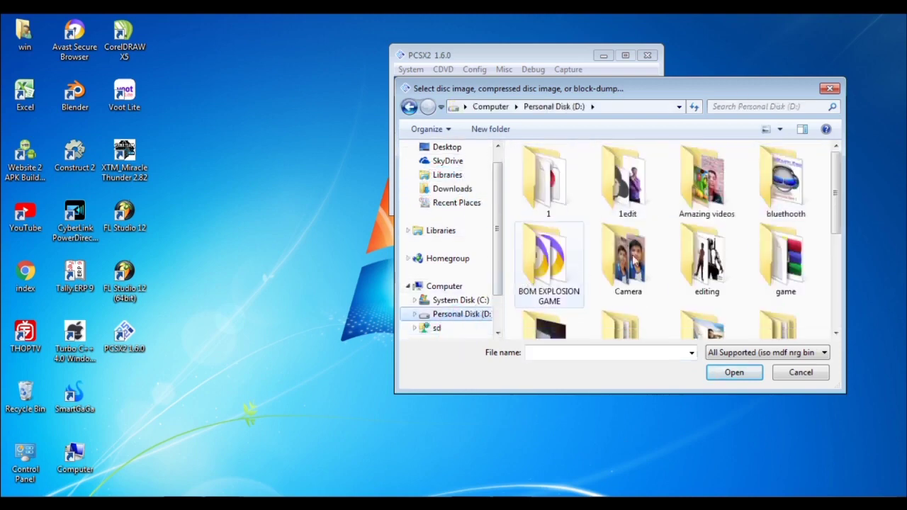
left_click_drag(837, 225, 835, 292)
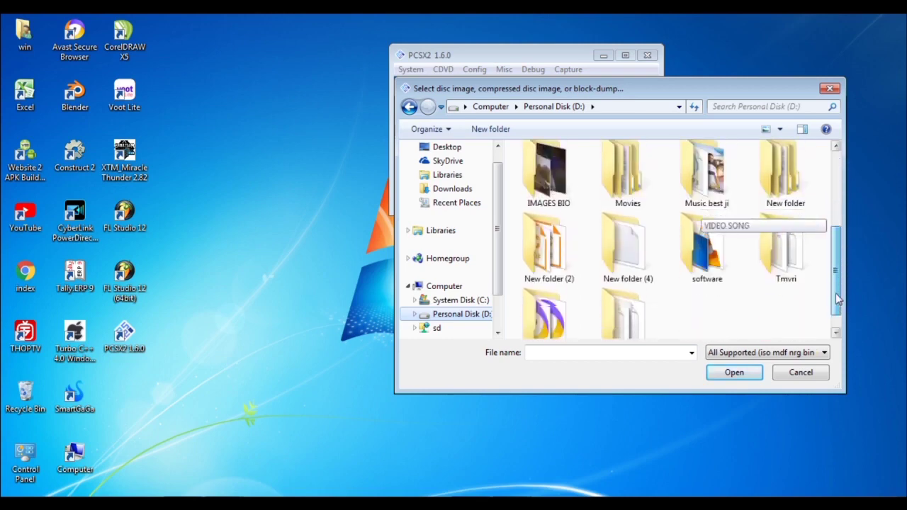
double_click(714, 260)
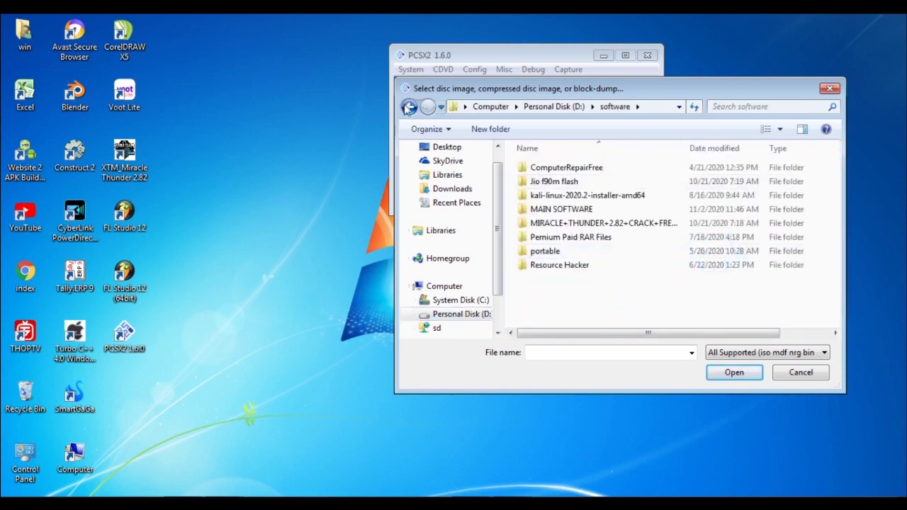
left_click(408, 106)
left_click_drag(837, 230, 836, 196)
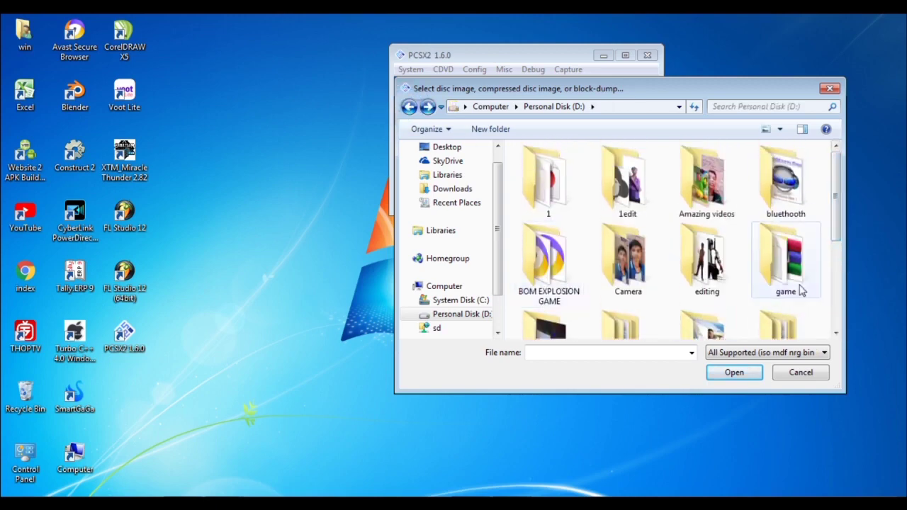
double_click(786, 266)
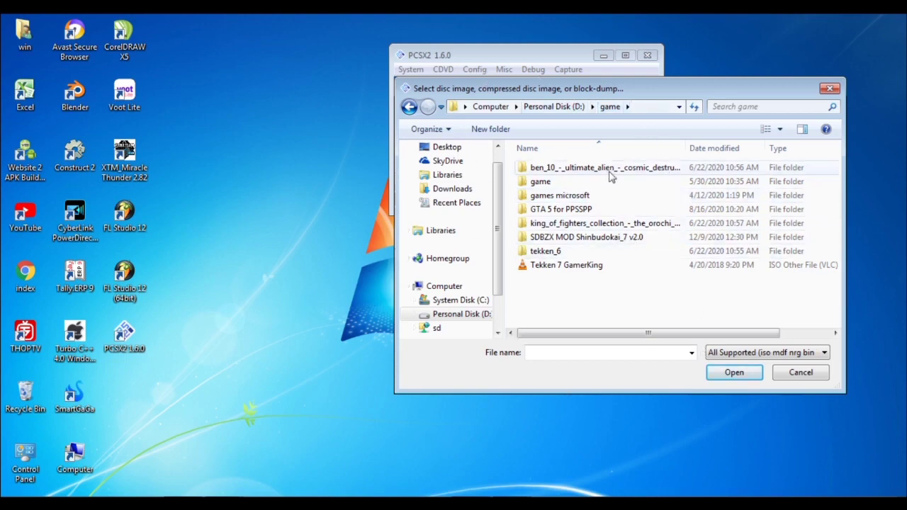
left_click(589, 267)
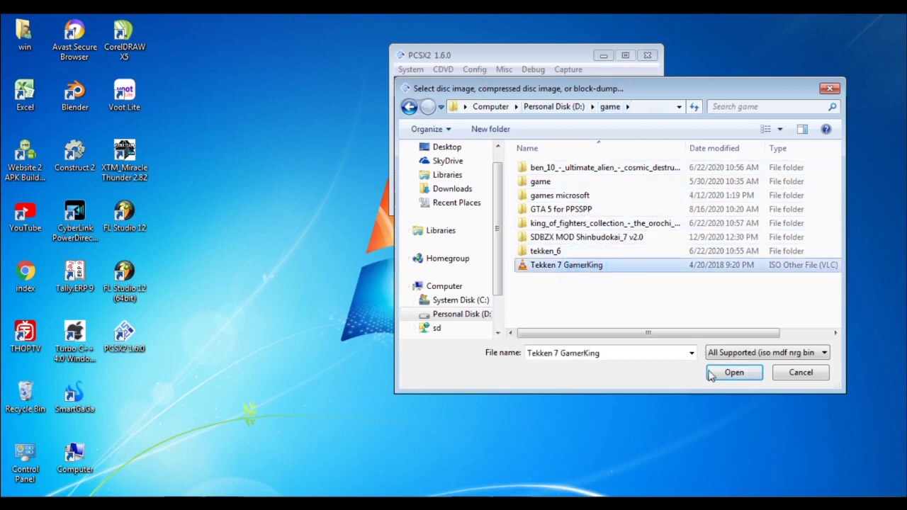
left_click(734, 371)
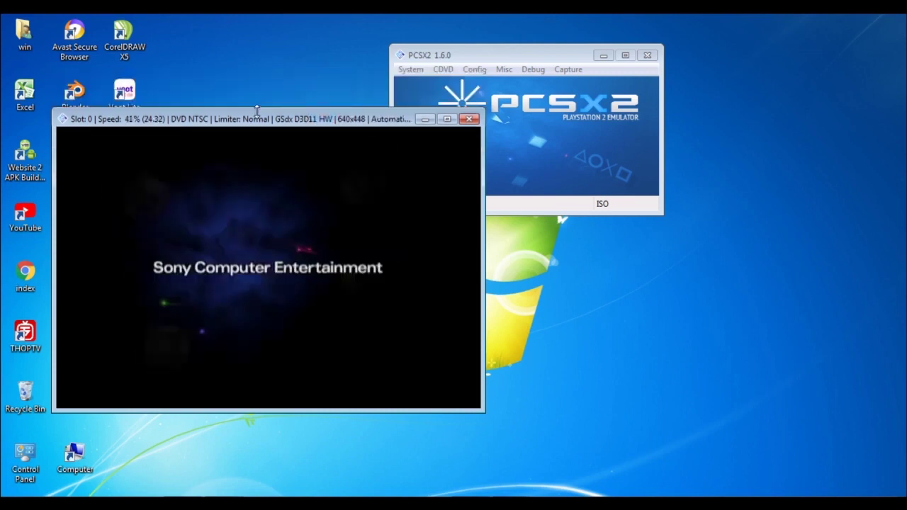
Close the running game's window and move the main emulator window nearer the middle of the desktop
mouse_move(269, 136)
left_mouse_down()
mouse_move(289, 119)
mouse_move(300, 127)
mouse_move(265, 127)
left_mouse_up()
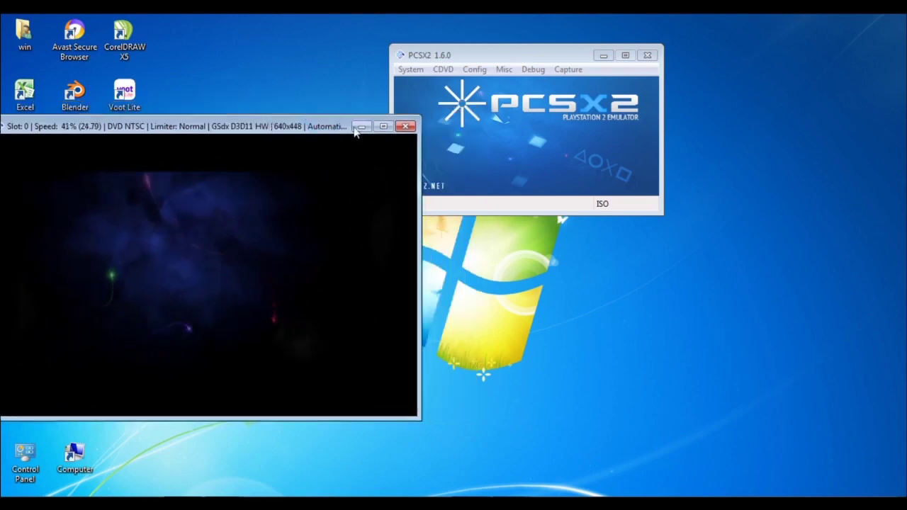
left_click(406, 126)
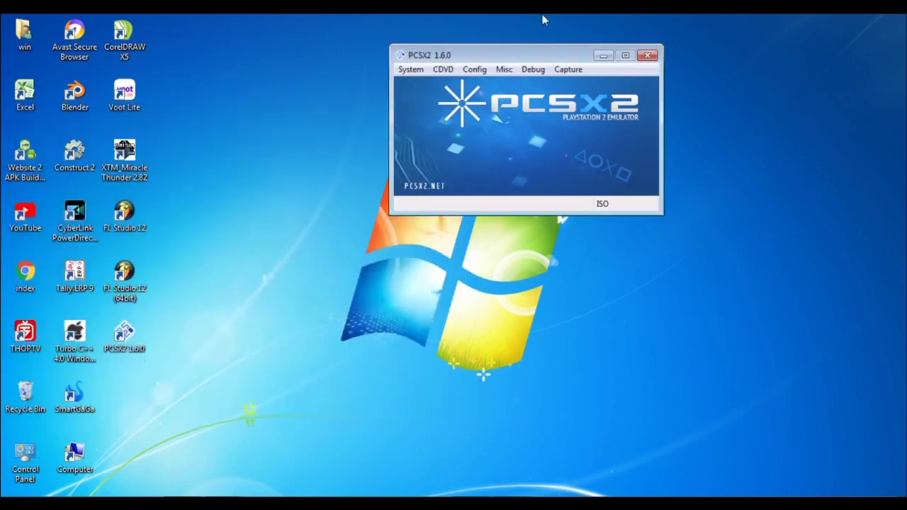
left_click_drag(519, 50, 449, 108)
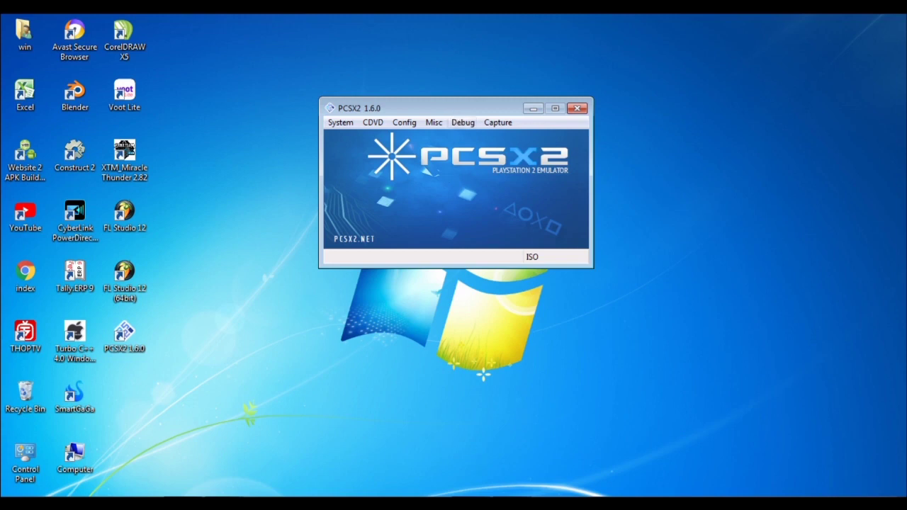
left_click(460, 107)
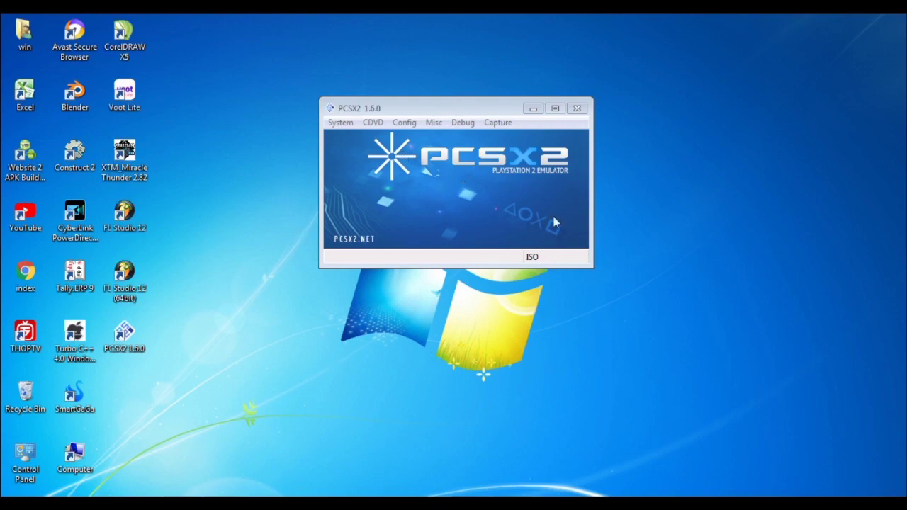
left_click(593, 100)
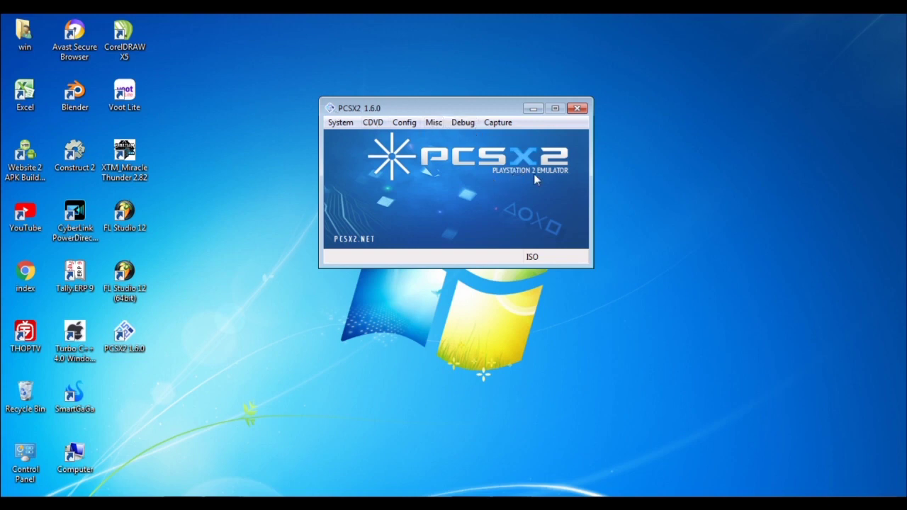
left_click(341, 397)
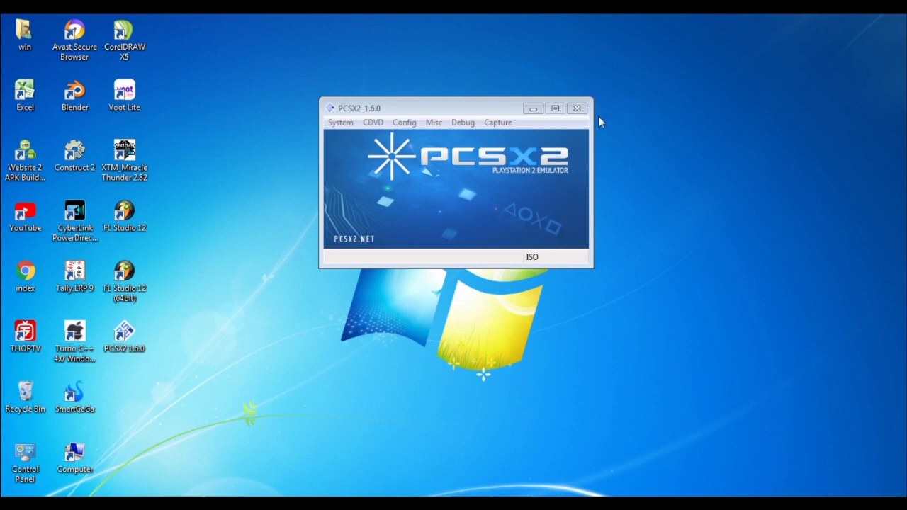
left_click(578, 154)
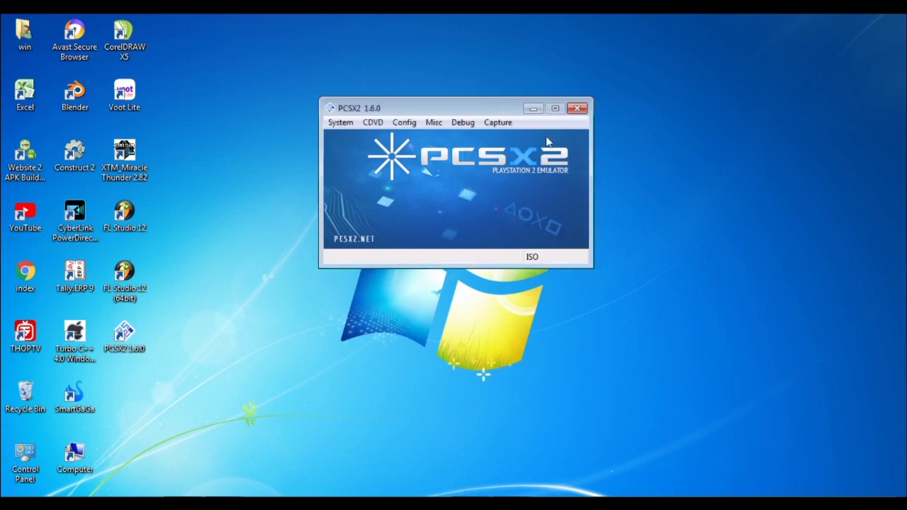
Close the PCSX2 1.6.0 emulator
left_click(576, 108)
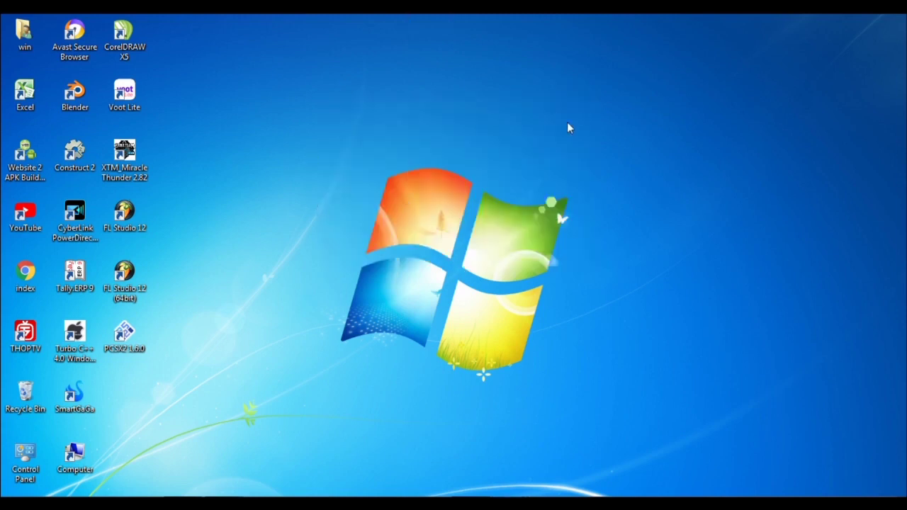